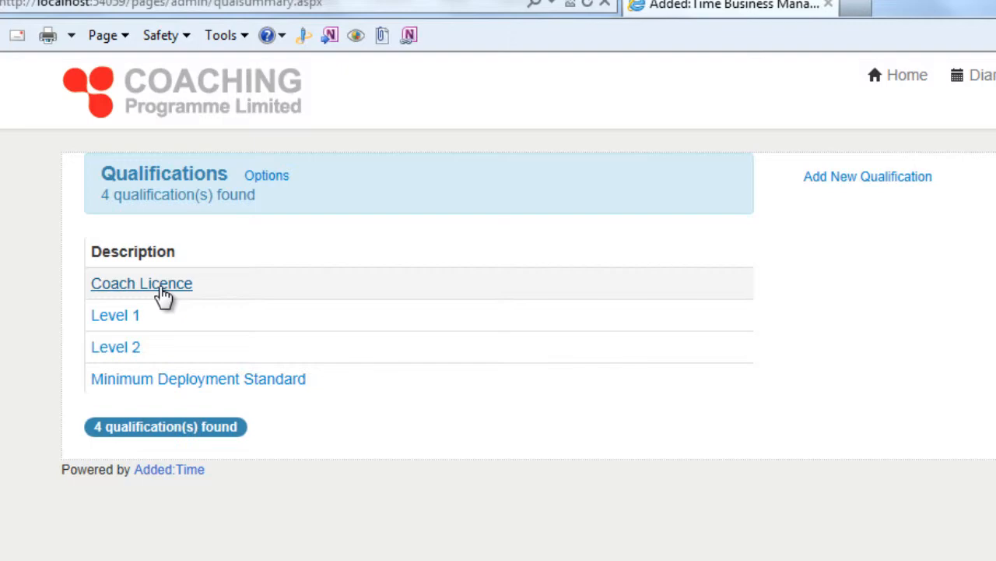
# - Open the Coach Licence qualification and set its type to Coaching
pyautogui.click(163, 292)
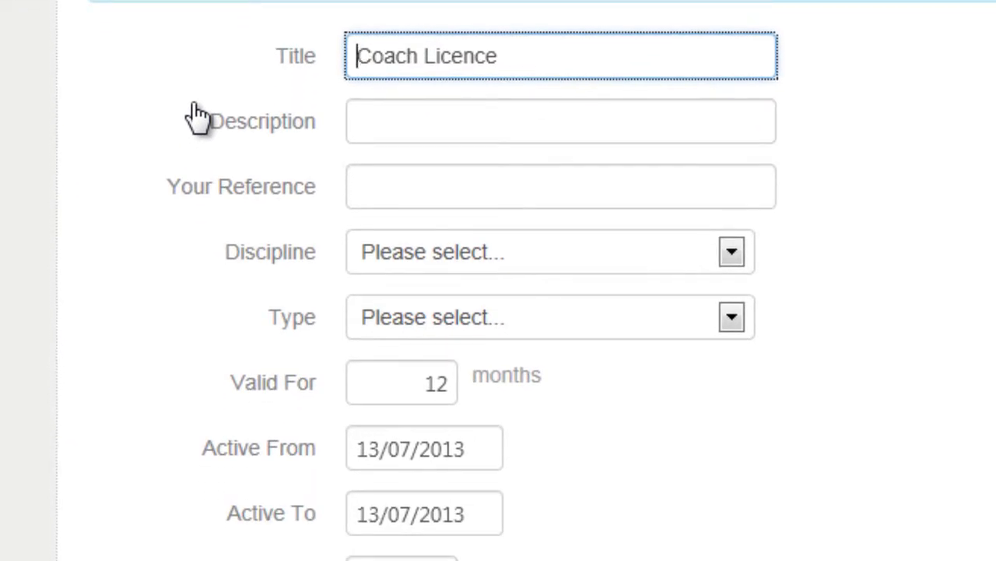
pyautogui.click(557, 262)
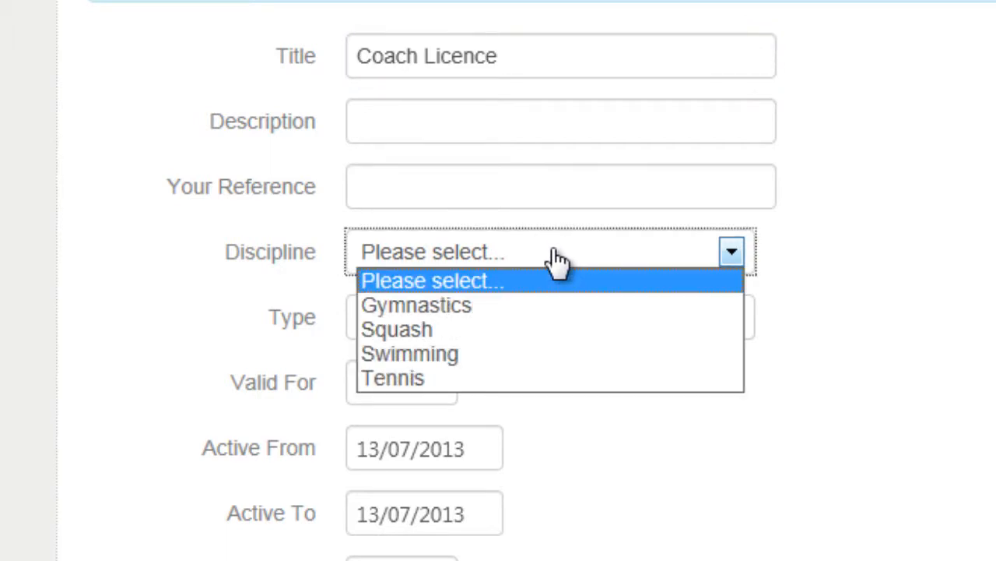
pyautogui.click(845, 323)
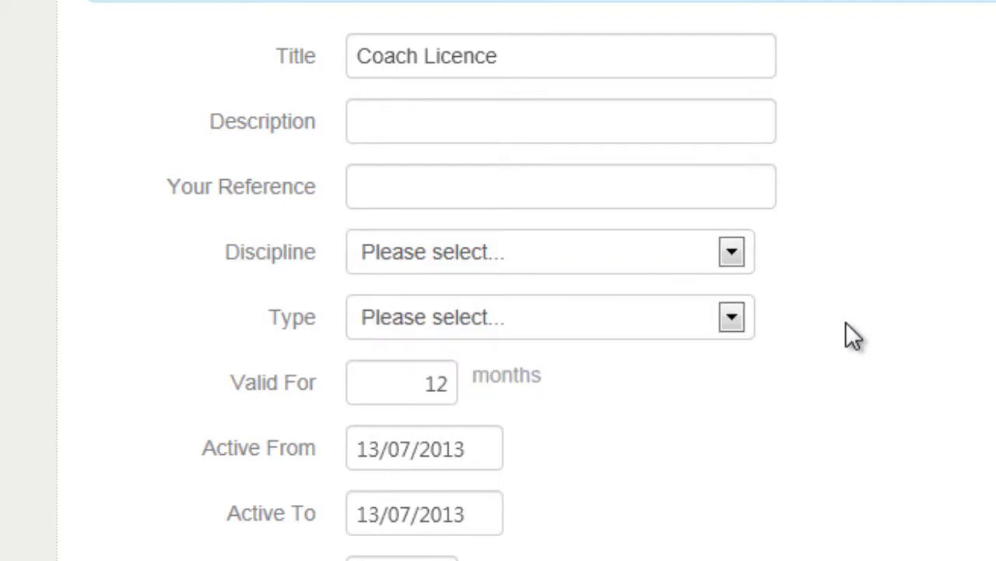
pyautogui.click(661, 321)
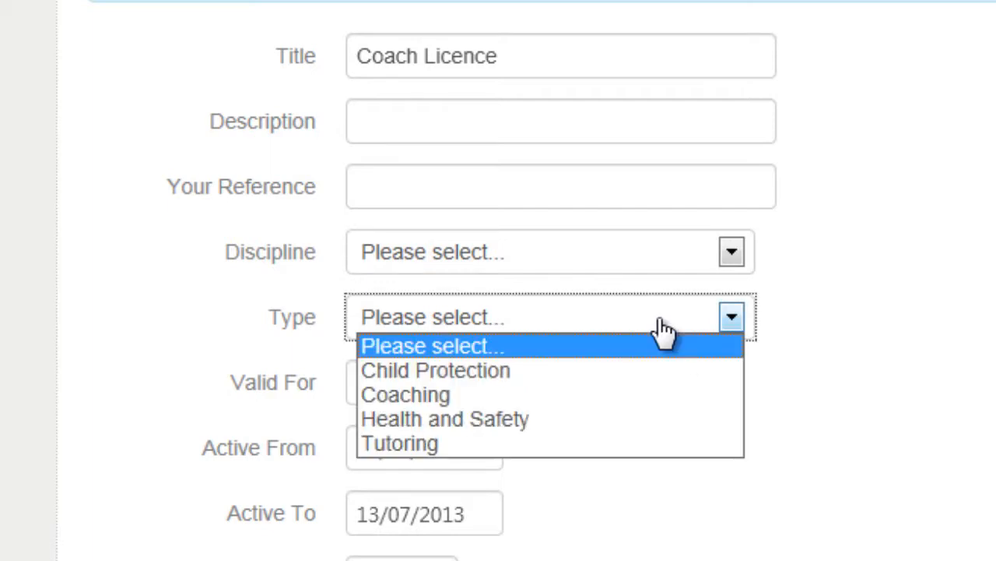
pyautogui.click(623, 397)
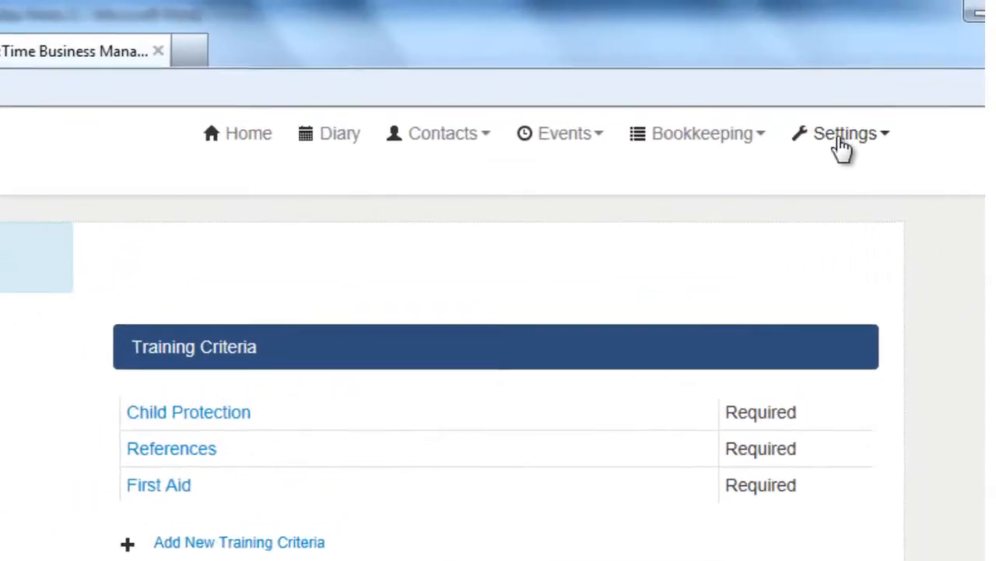
# - Leave the qualification form without saving
pyautogui.click(915, 71)
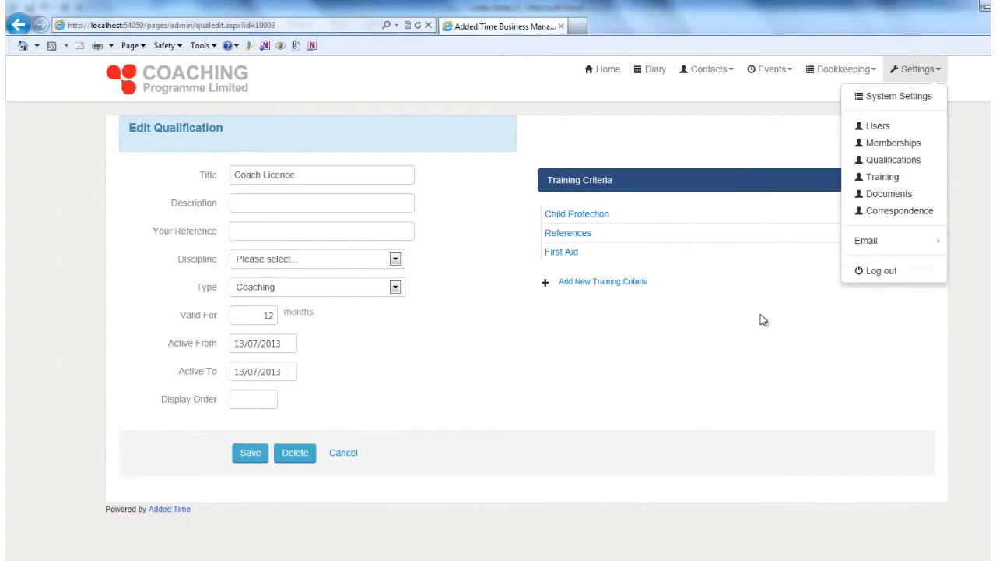
pyautogui.click(543, 381)
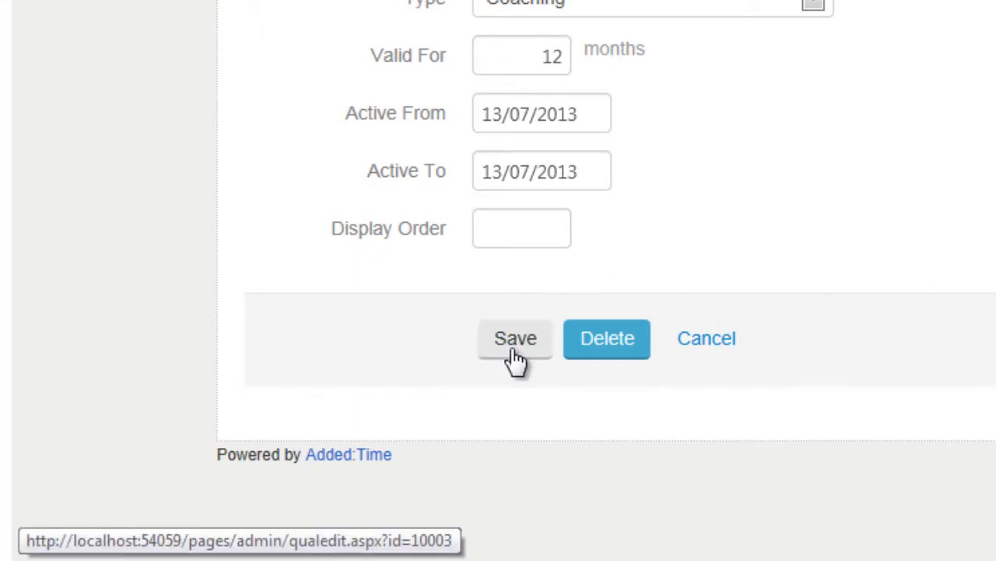
pyautogui.click(516, 358)
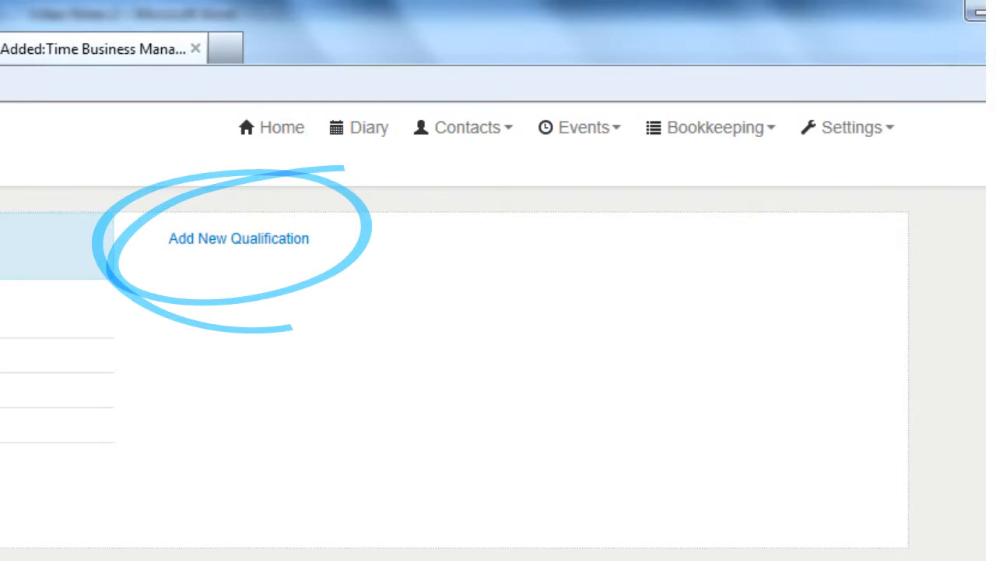
# - Open the Add New Qualification form and close it without saving
pyautogui.click(256, 239)
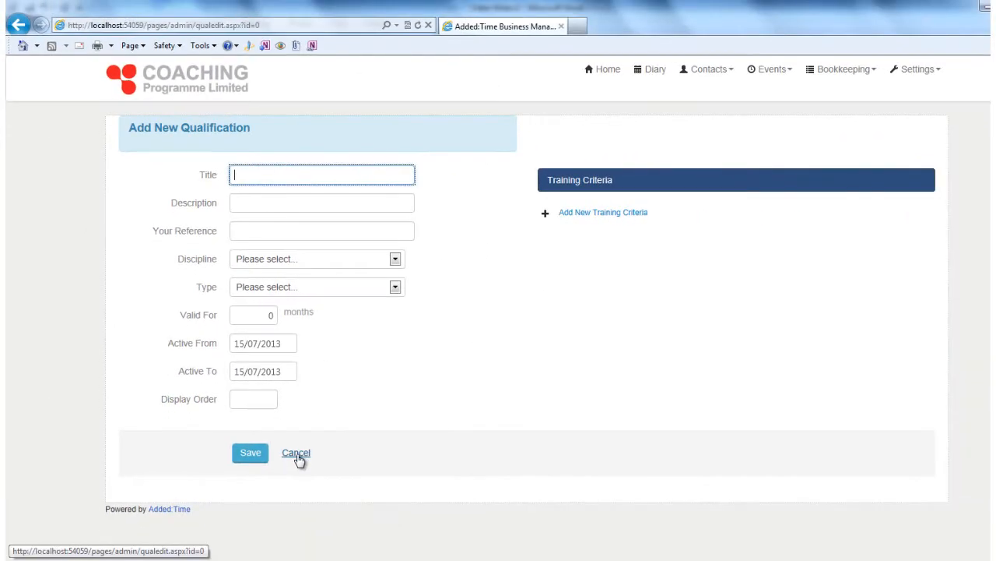
pyautogui.click(409, 560)
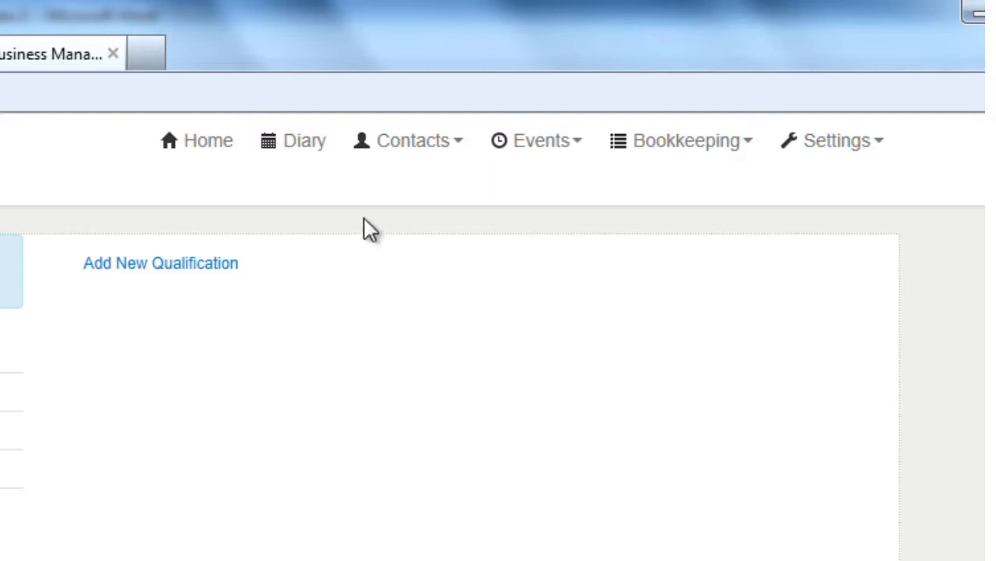
# - Start a new individual contact and enter the first name, surname, street address, town, county and post code
pyautogui.click(401, 156)
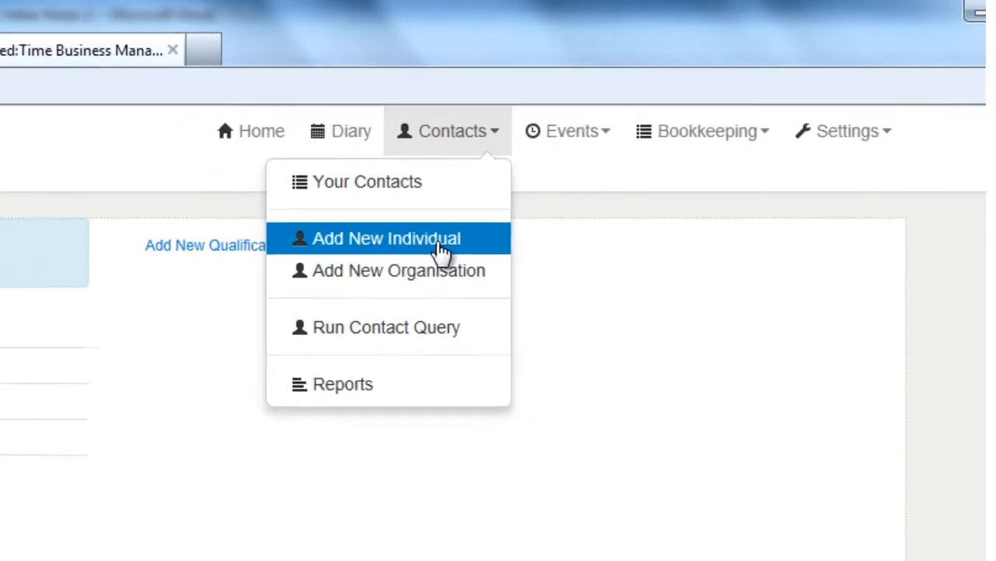
pyautogui.click(441, 249)
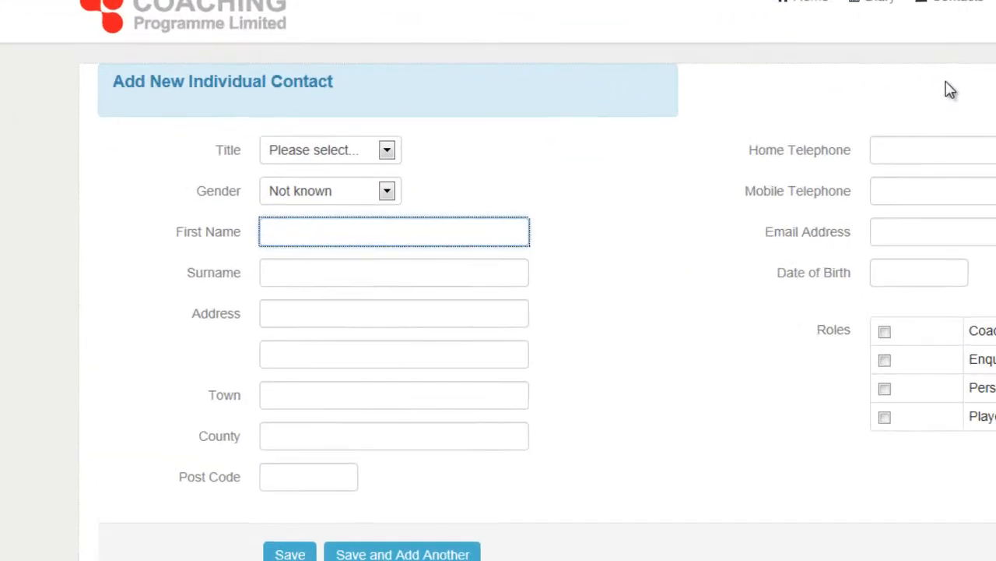
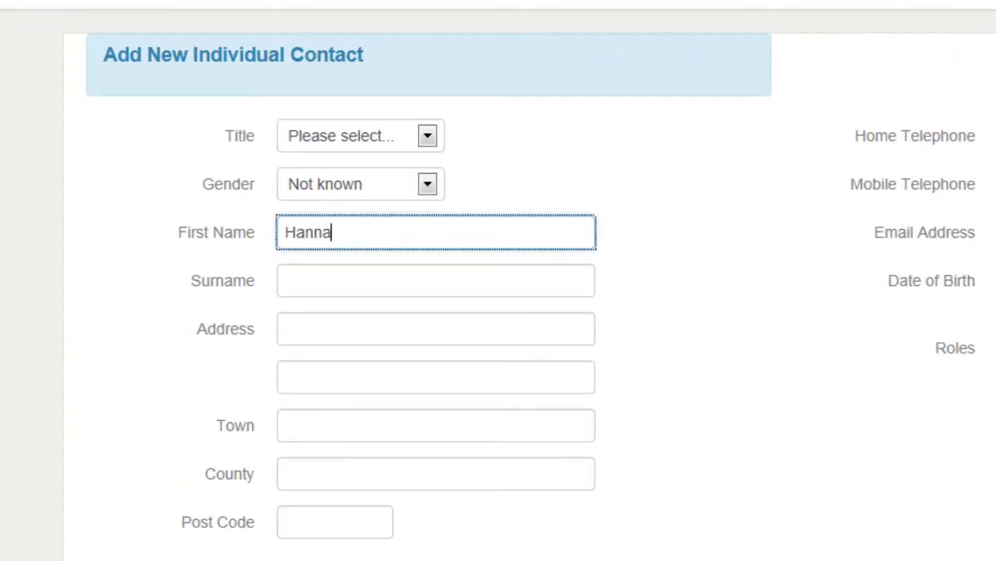
pyautogui.press('Tab')
pyautogui.press('Tab')
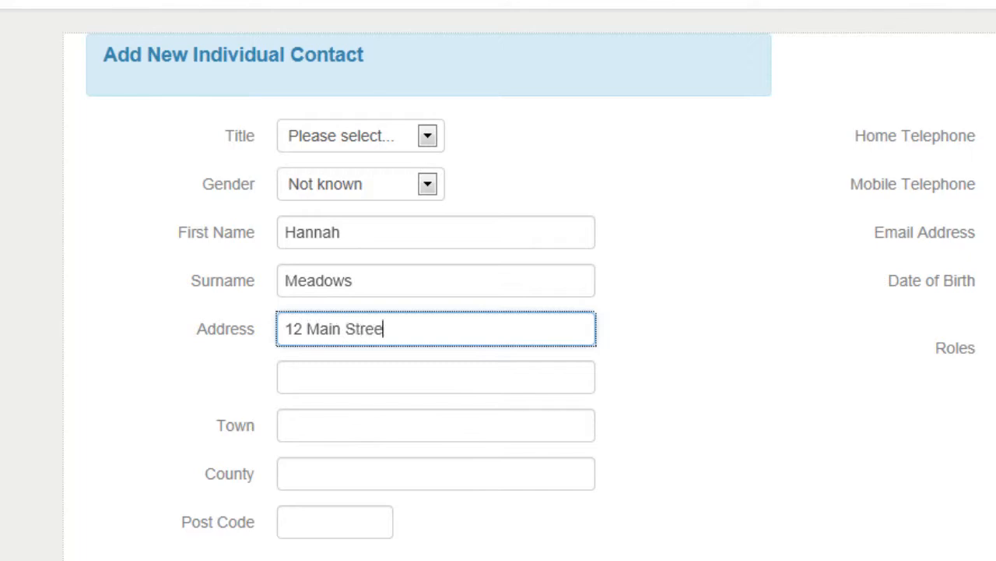
pyautogui.press('Tab')
pyautogui.press('Tab')
pyautogui.write('Brackley')
pyautogui.press('Tab')
pyautogui.write('Northants')
pyautogui.press('Tab')
pyautogui.write('NN12 8TY')
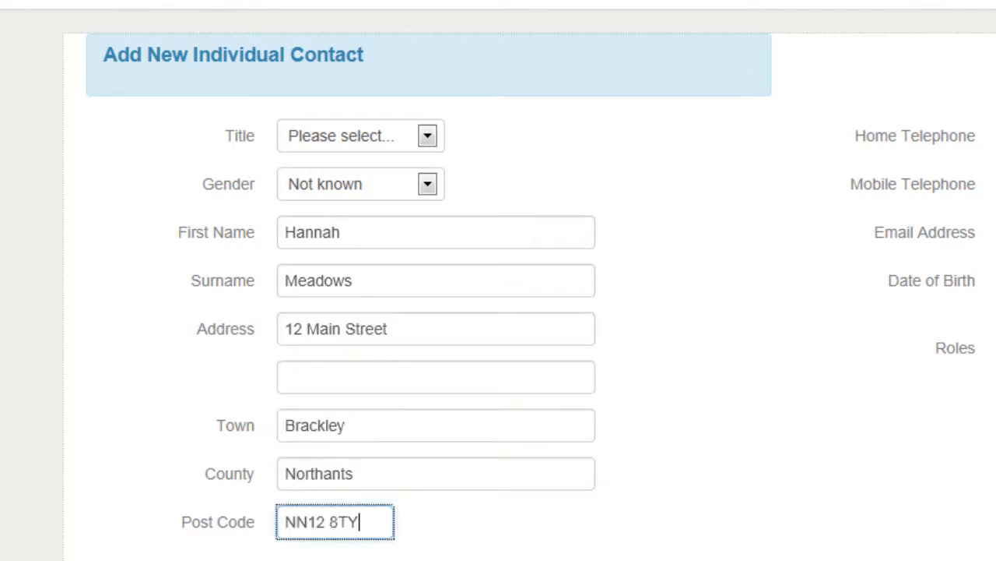
# - Enter the contact's mobile number, e-mail address and date of birth, tick the Coach role, and save the contact
pyautogui.click(614, 185)
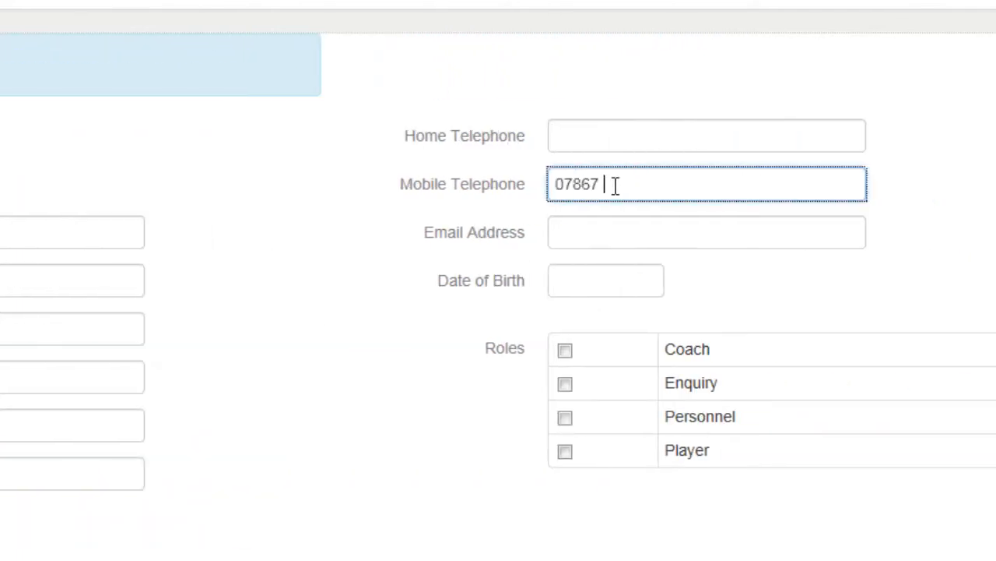
pyautogui.press('Tab')
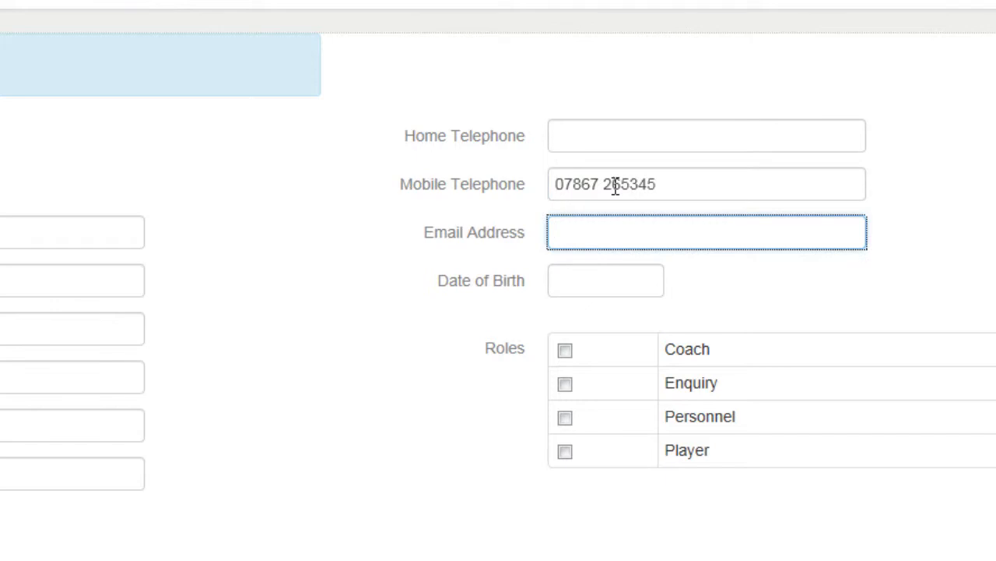
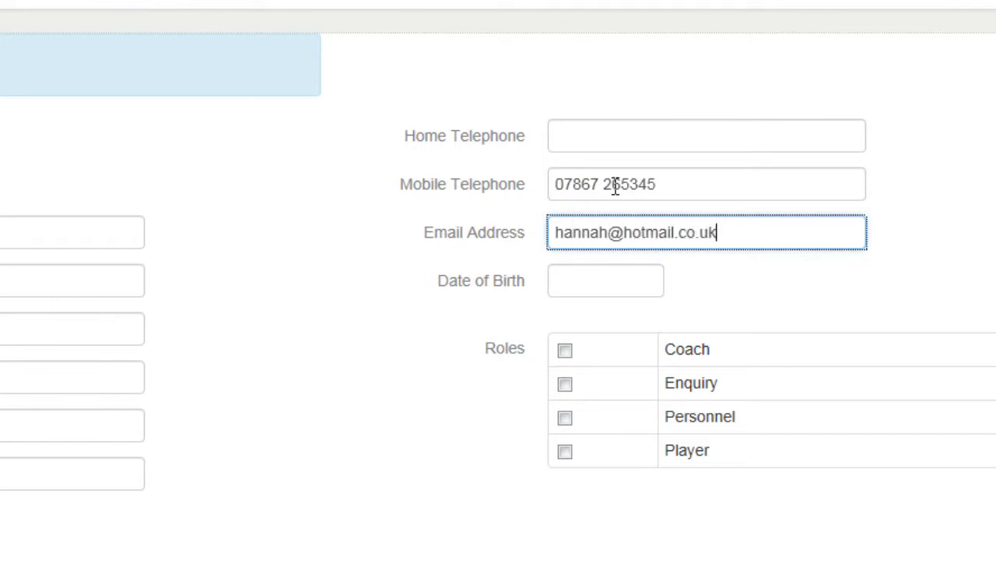
pyautogui.press('Tab')
pyautogui.write('12/08/1979')
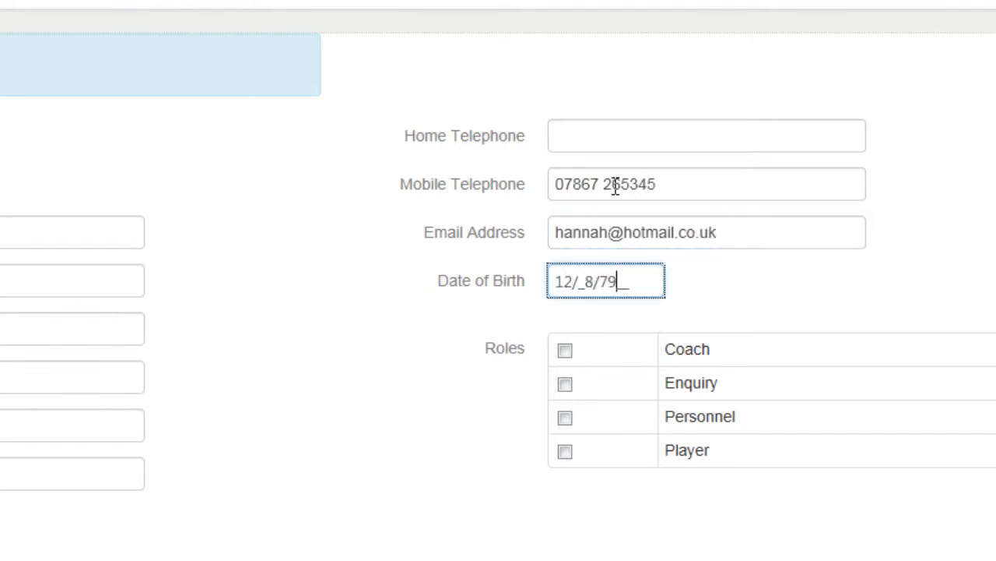
pyautogui.press('Tab')
pyautogui.press('space')
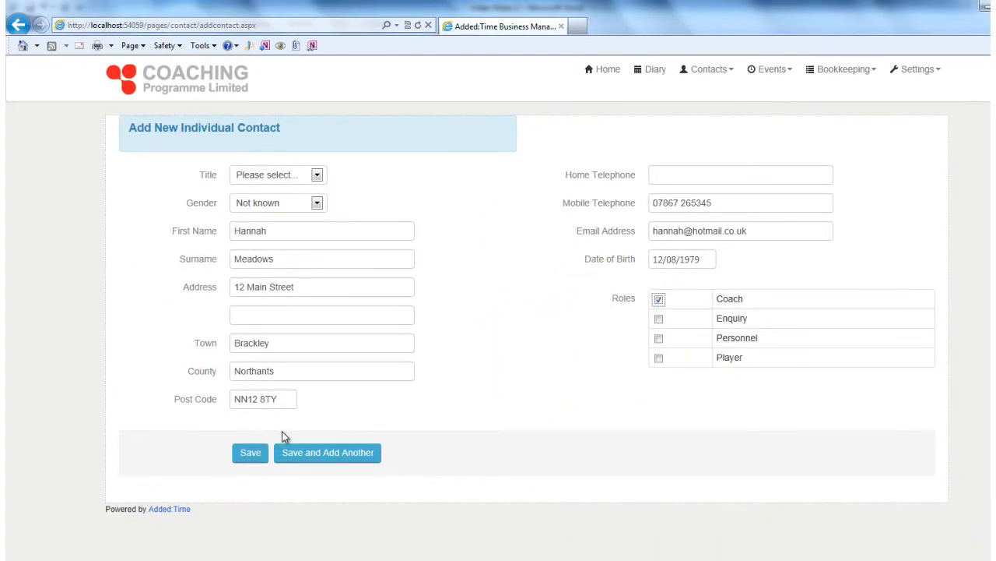
pyautogui.click(248, 454)
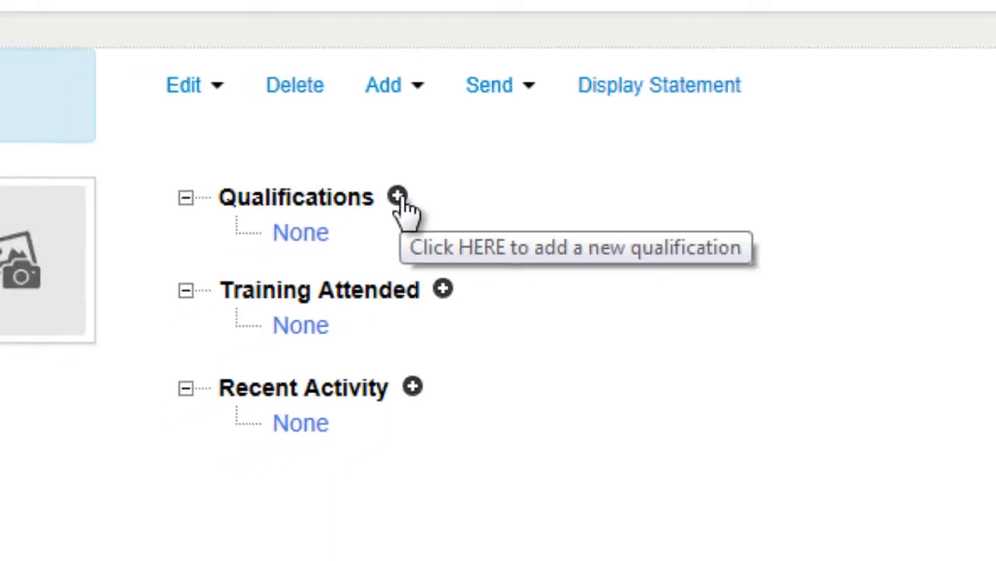
# - Add a qualification to the contact with discipline Tennis, qualification Coach Licence and status Pass
pyautogui.click(351, 202)
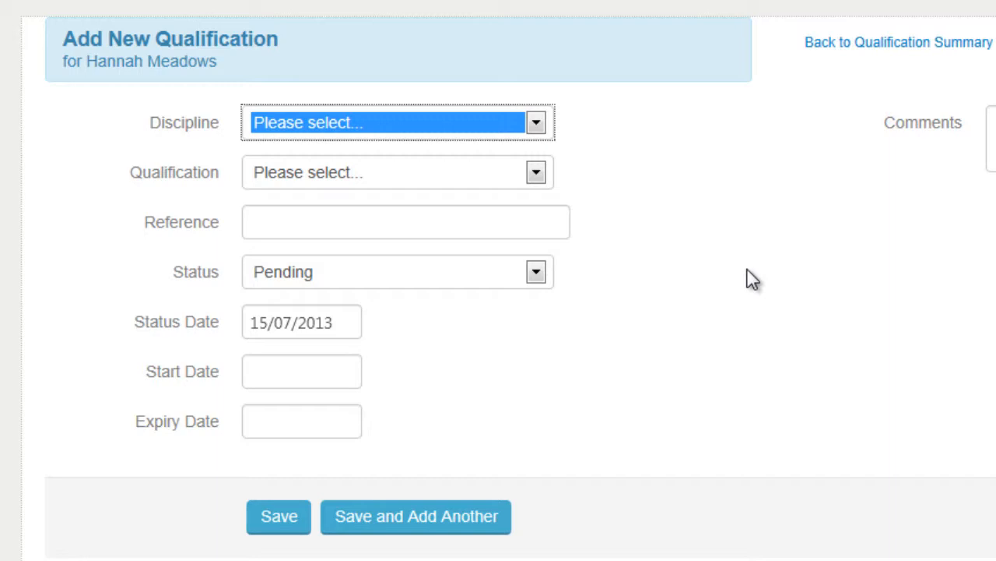
pyautogui.click(464, 131)
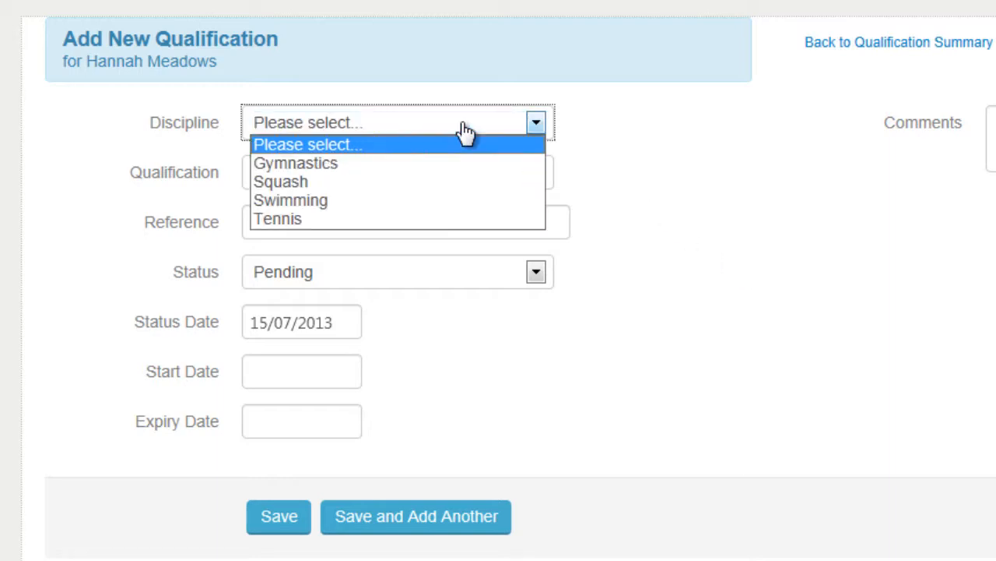
pyautogui.click(427, 220)
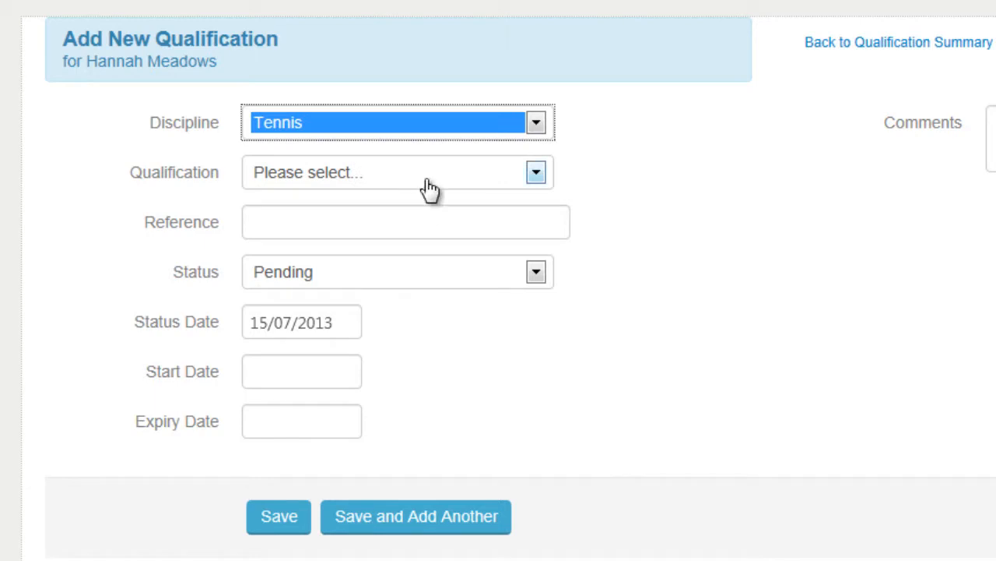
pyautogui.click(428, 183)
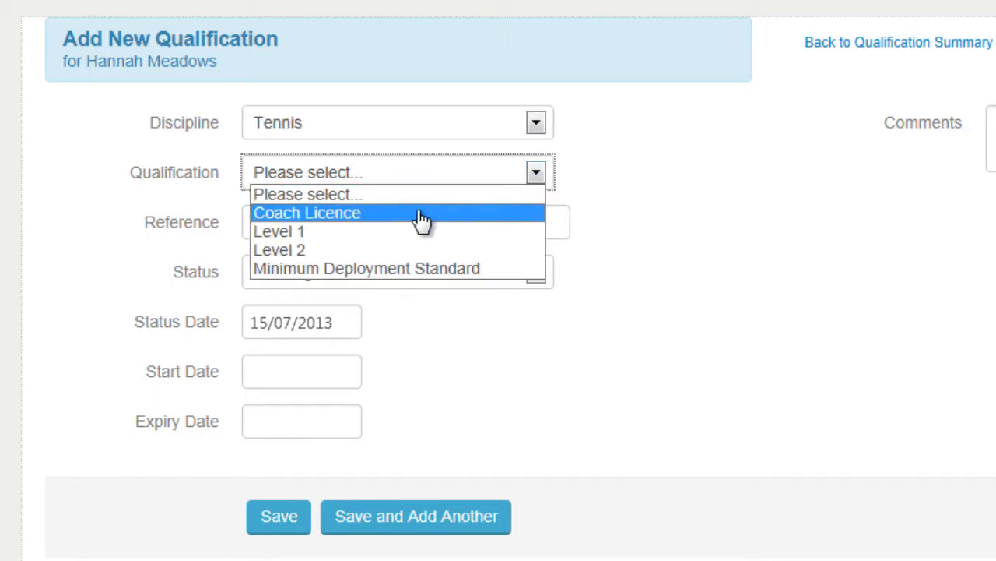
pyautogui.click(420, 215)
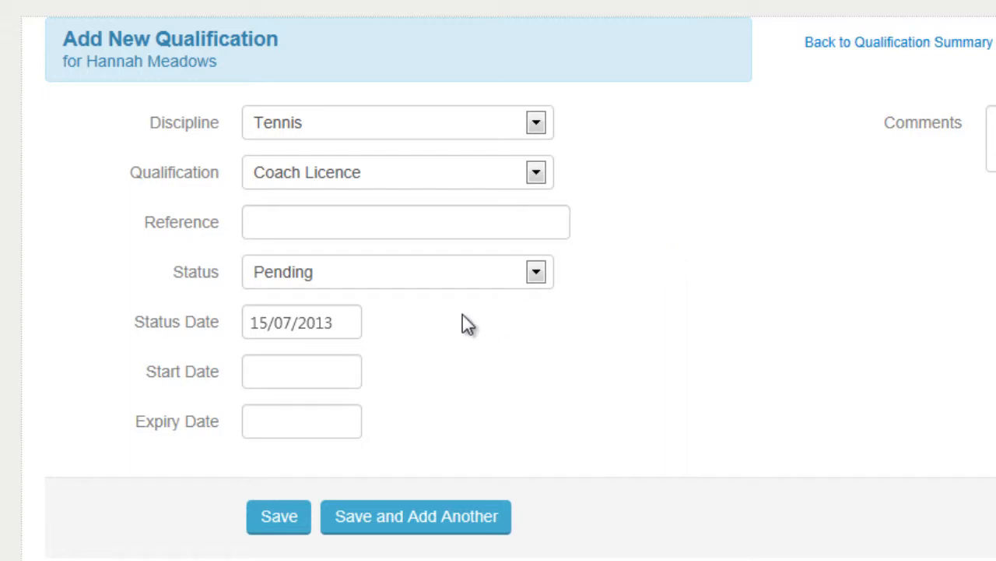
pyautogui.click(437, 286)
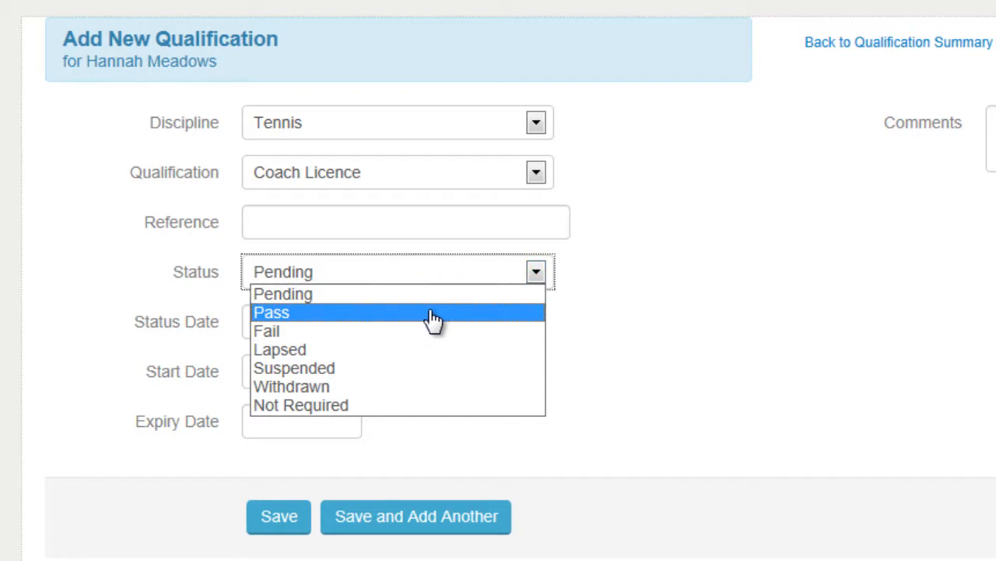
pyautogui.click(432, 315)
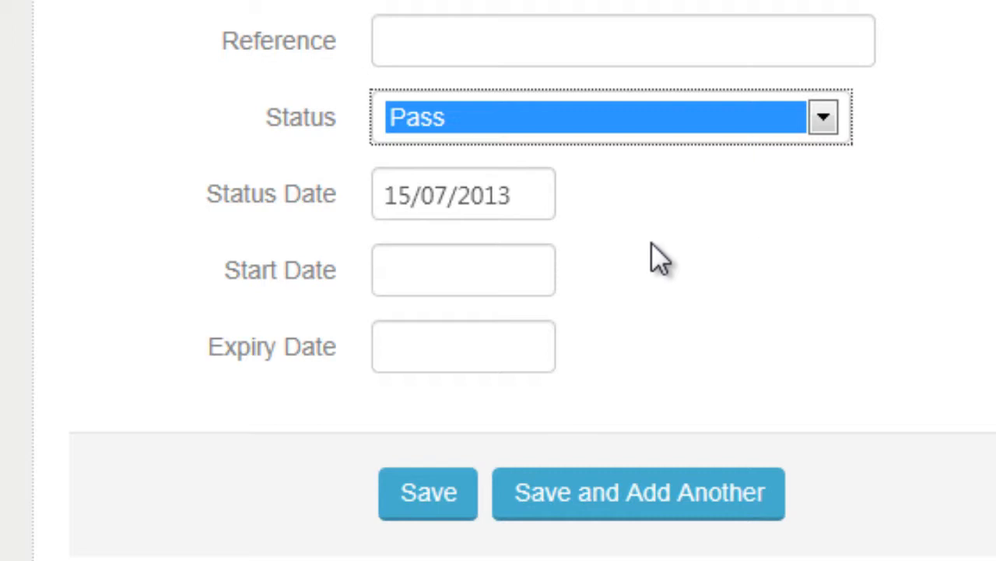
# - Set the qualification's start date to 01/08/2013 and save it
pyautogui.click(534, 271)
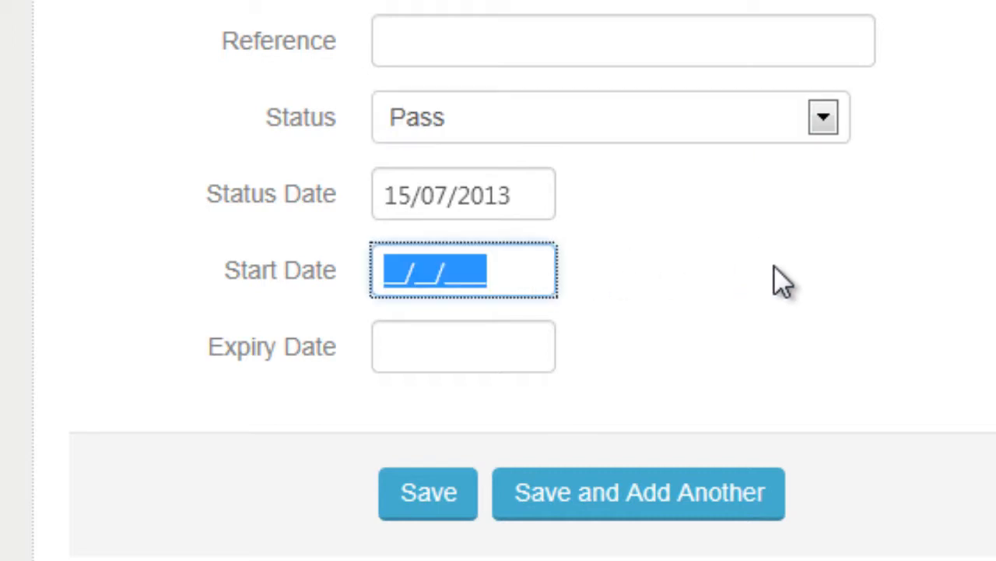
pyautogui.write('1_/_8/')
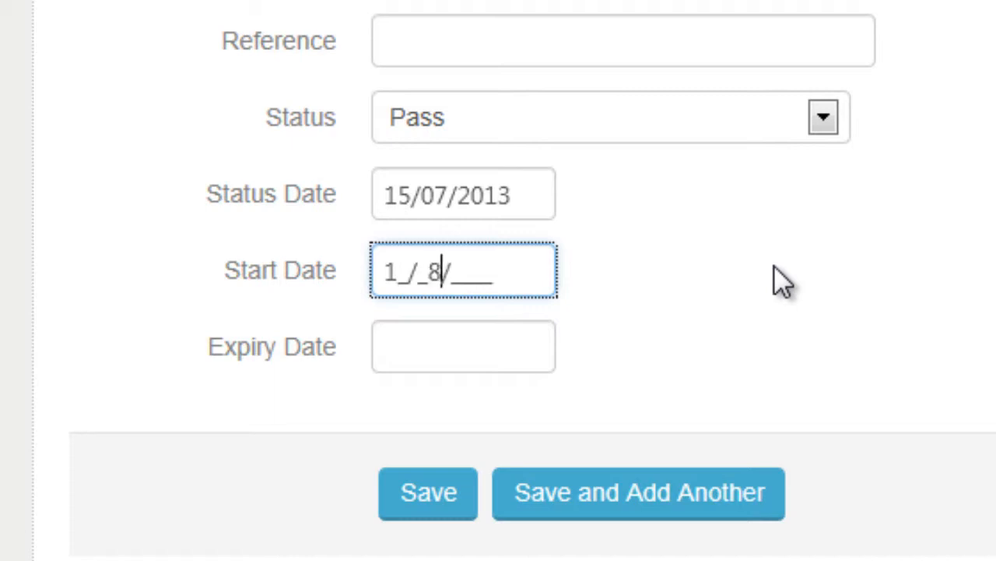
pyautogui.write('13')
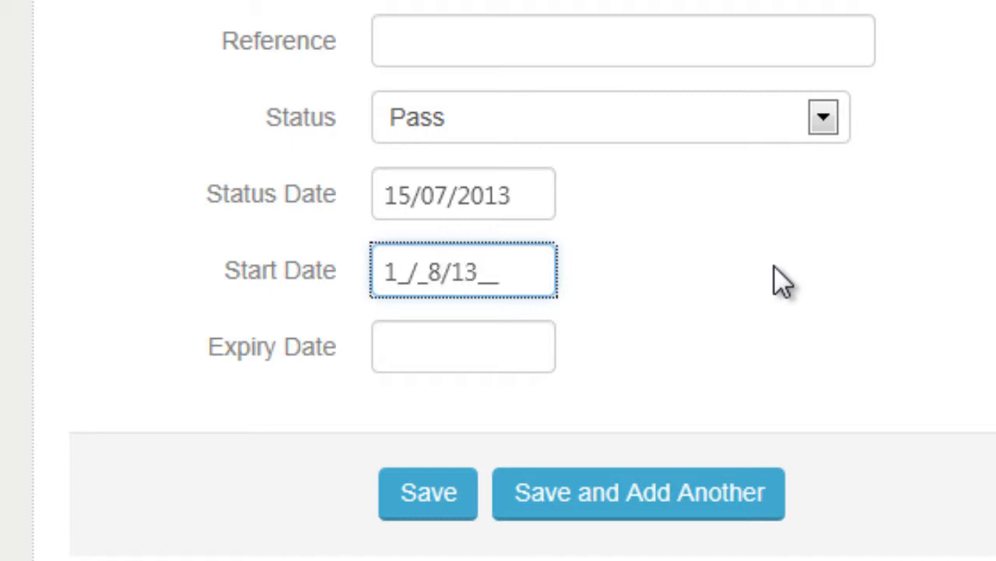
pyautogui.press('Tab')
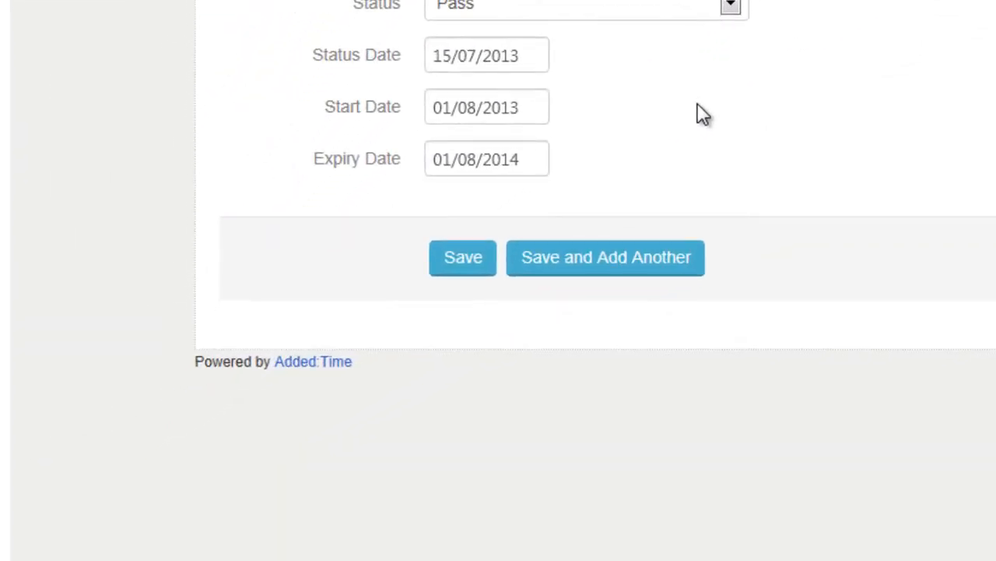
pyautogui.click(466, 251)
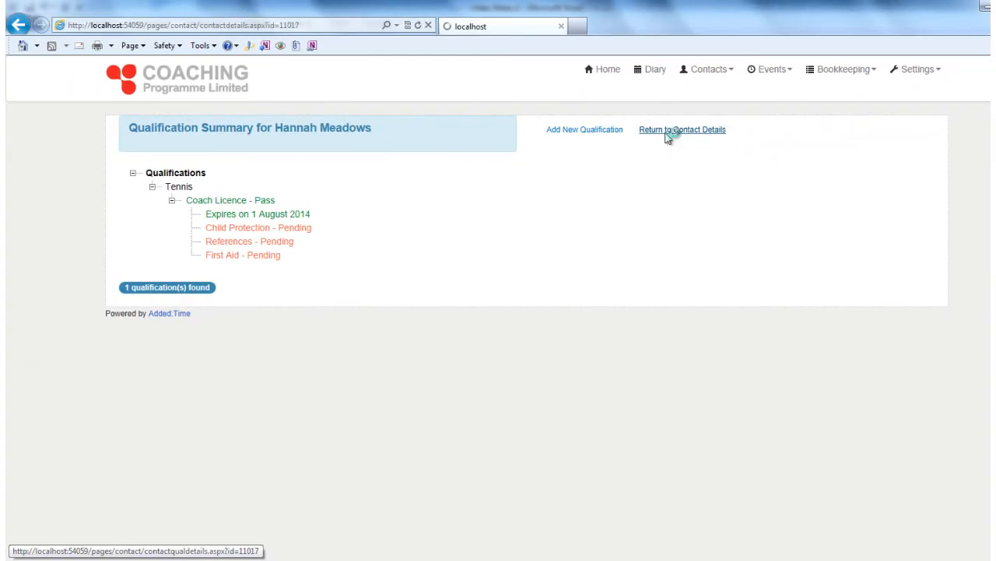
# - Return to the contact details, expand the Coach Licence qualification and open its expiry record
pyautogui.click(335, 260)
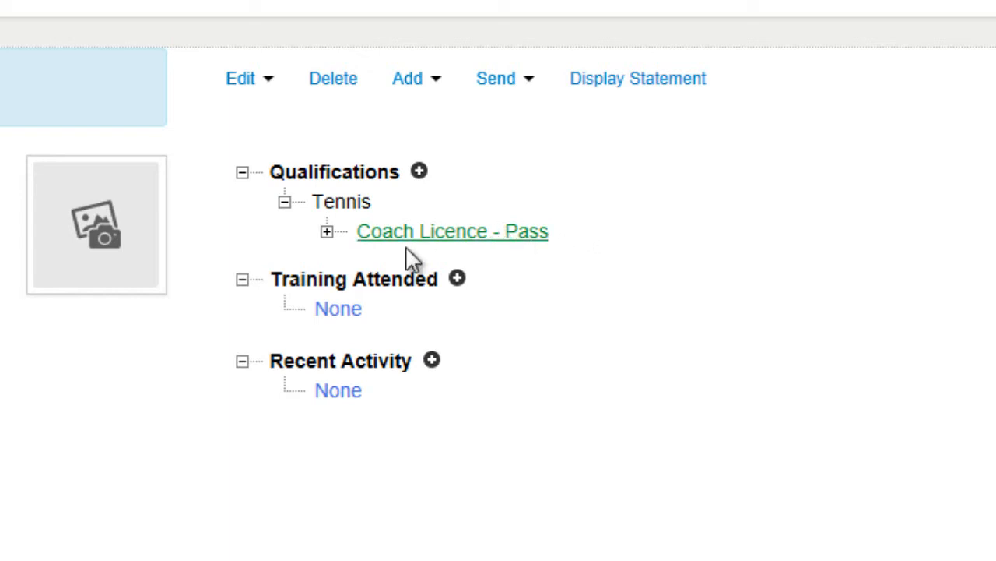
pyautogui.click(327, 232)
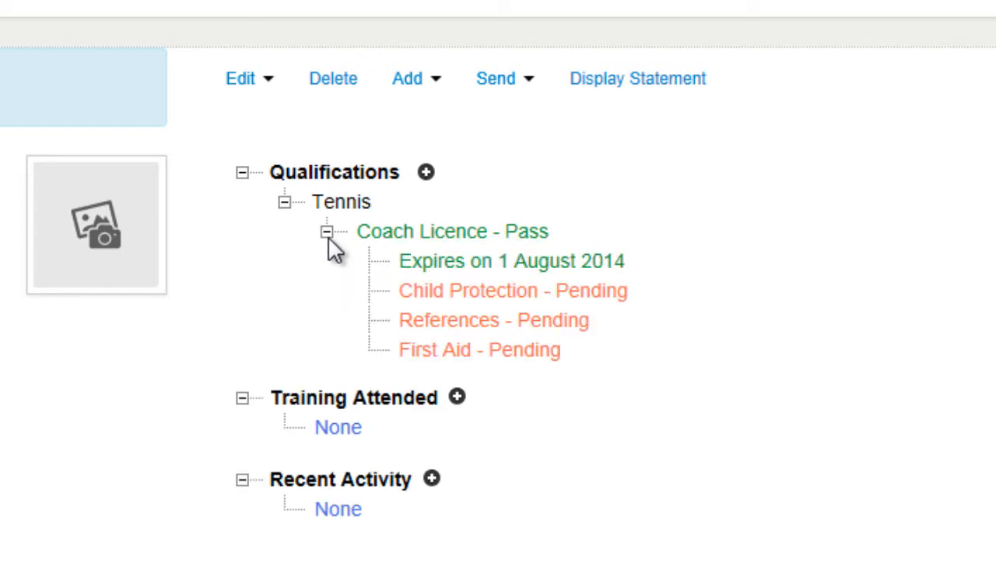
pyautogui.click(449, 263)
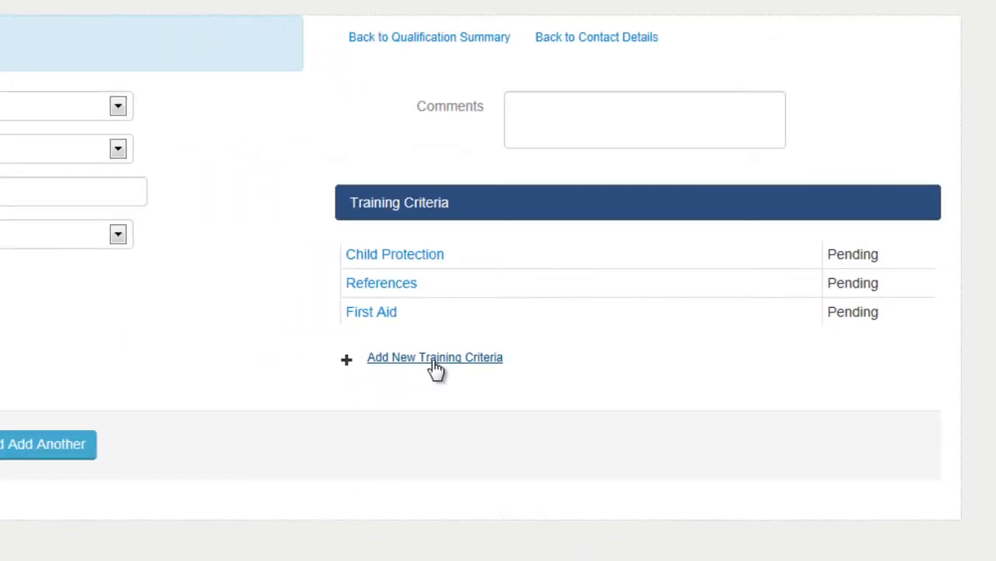
# - Add the Equity in Sport training criterion to the Coach Licence qualification and save the qualification
pyautogui.click(267, 378)
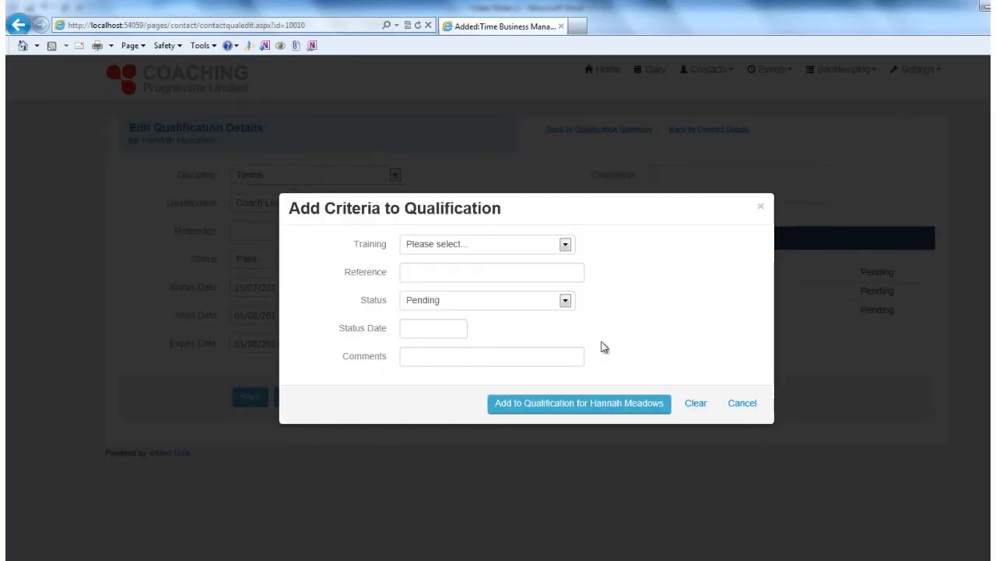
pyautogui.click(508, 247)
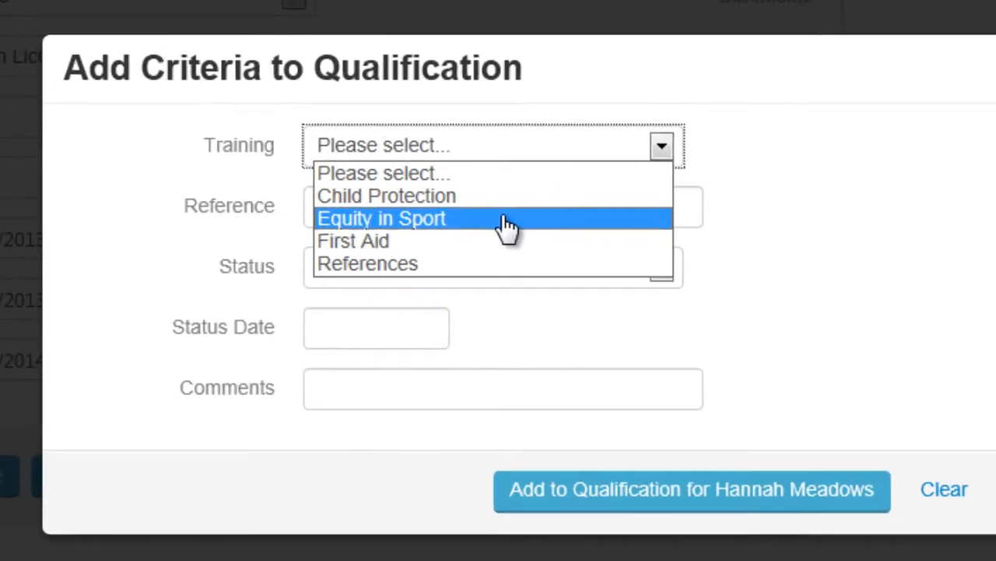
pyautogui.click(507, 226)
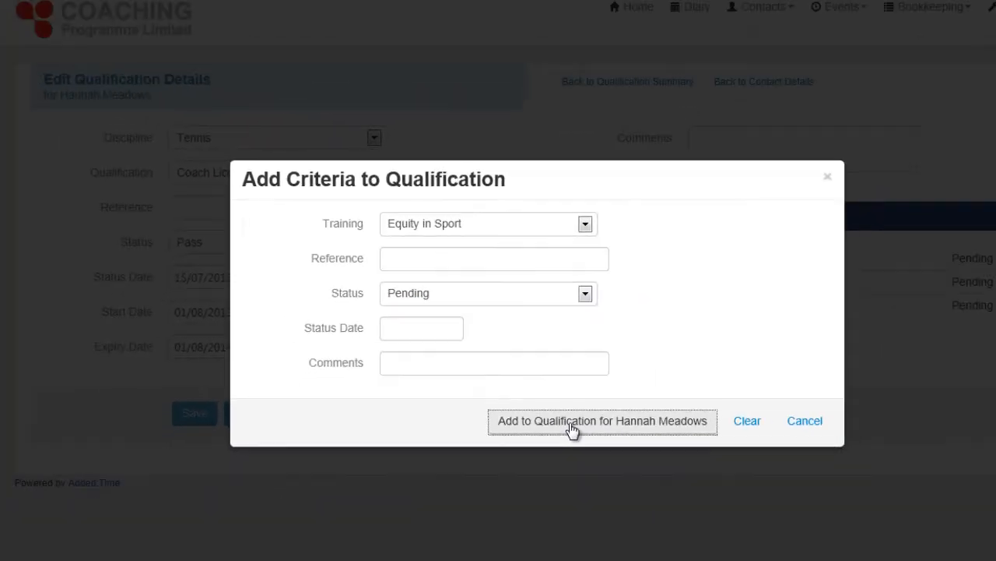
pyautogui.click(615, 477)
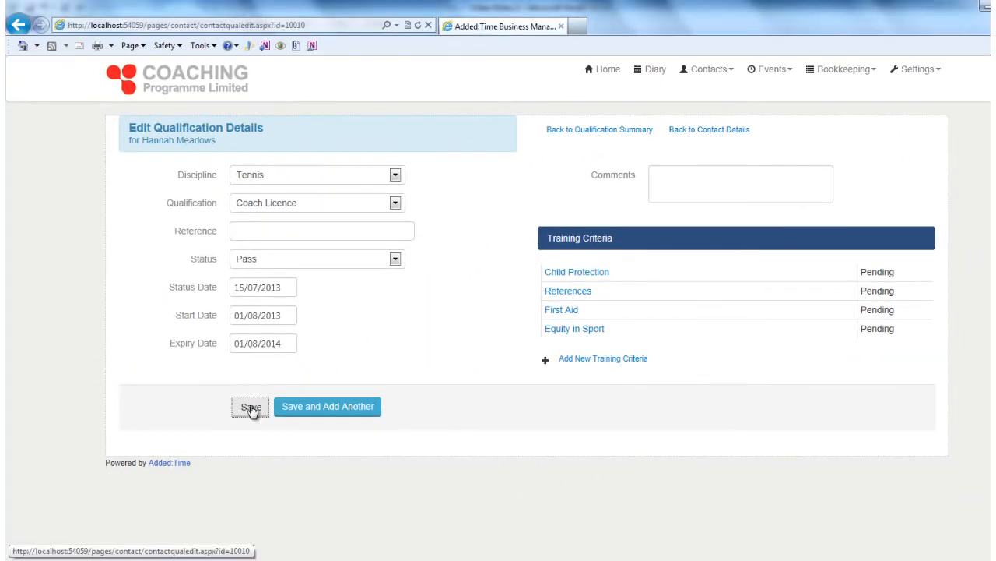
pyautogui.click(250, 408)
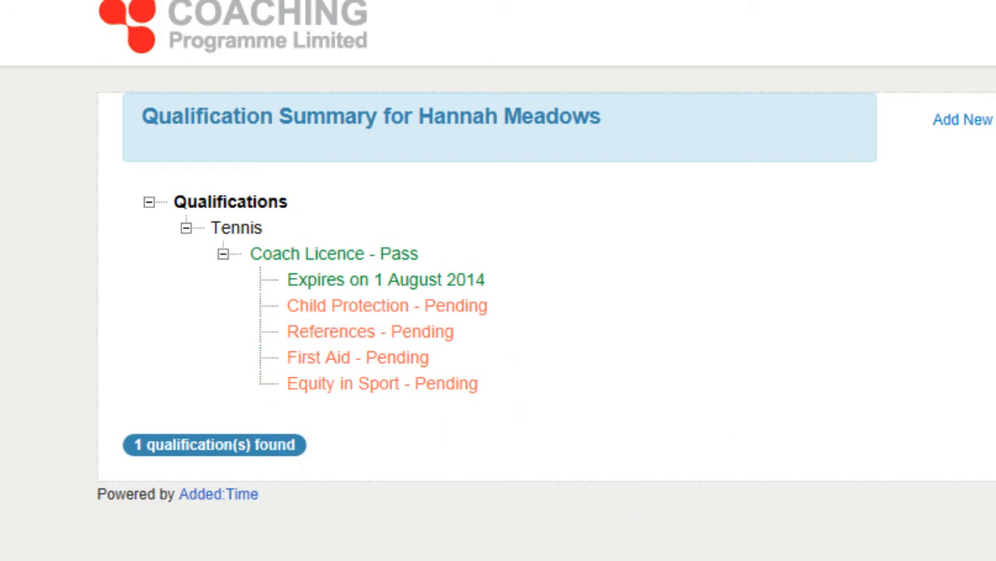
# - Set the First Aid training criterion's status to Pass, save the qualification and return to the contact's expanded qualifications
pyautogui.click(970, 138)
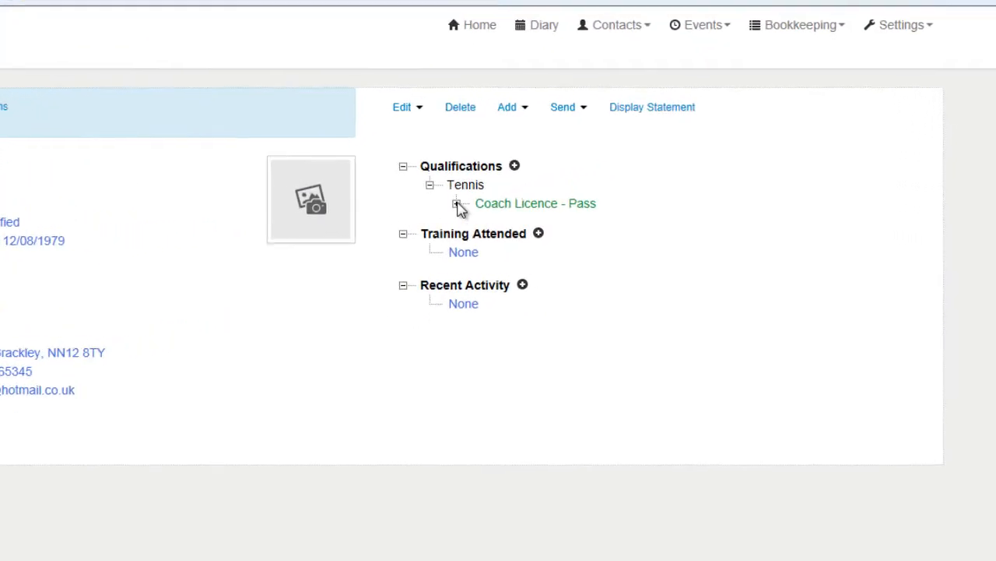
pyautogui.click(592, 201)
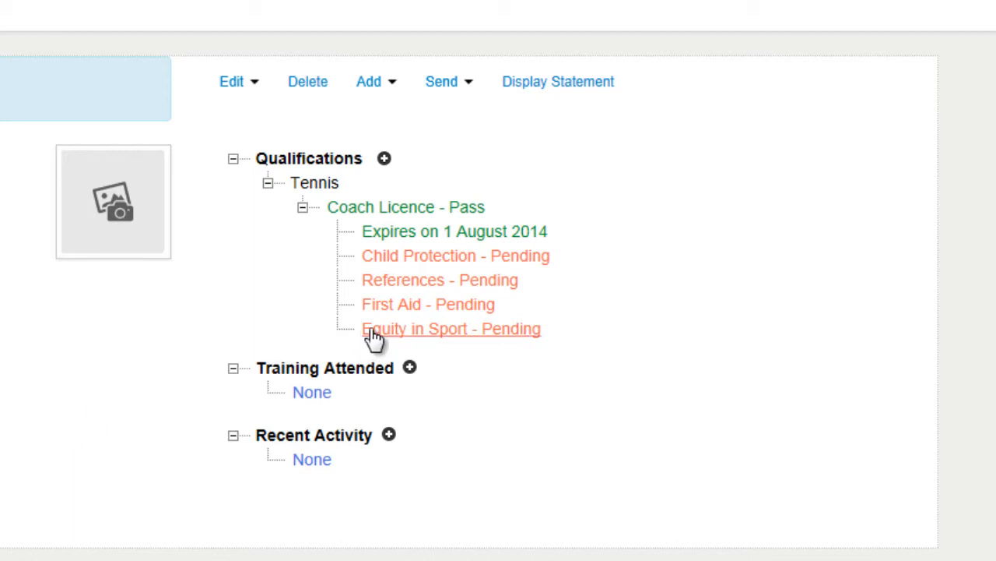
pyautogui.click(406, 285)
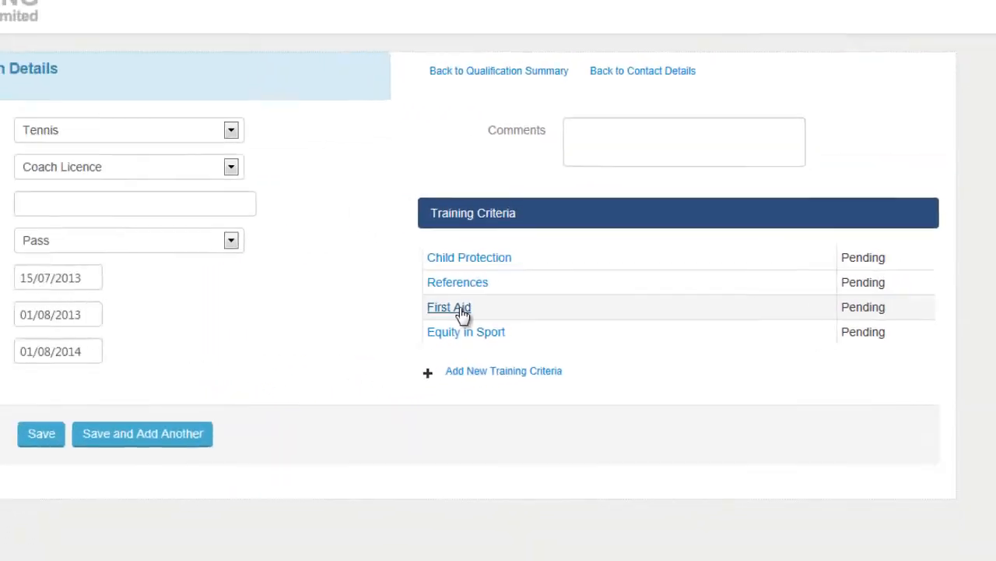
pyautogui.click(161, 308)
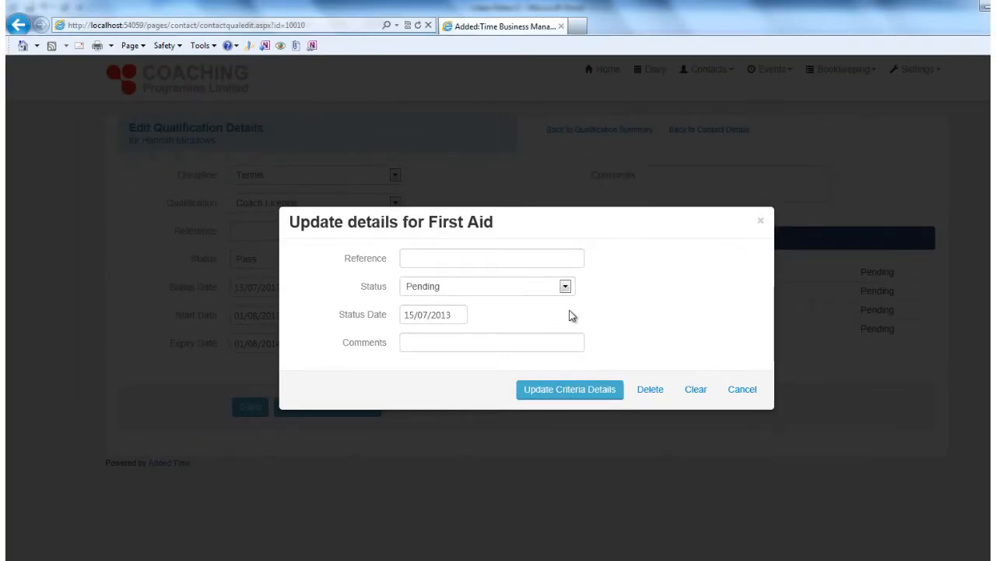
pyautogui.click(500, 272)
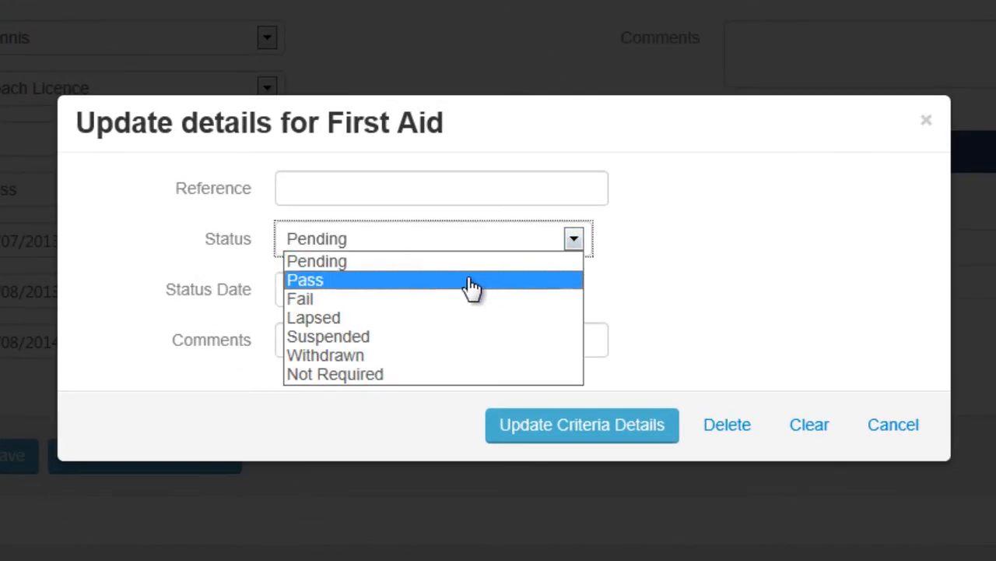
pyautogui.click(489, 294)
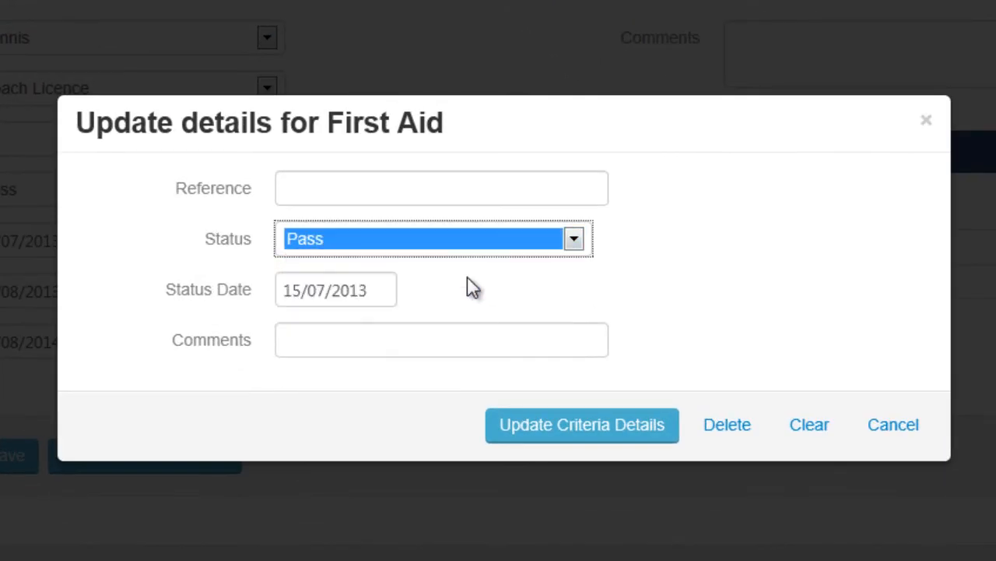
pyautogui.click(556, 439)
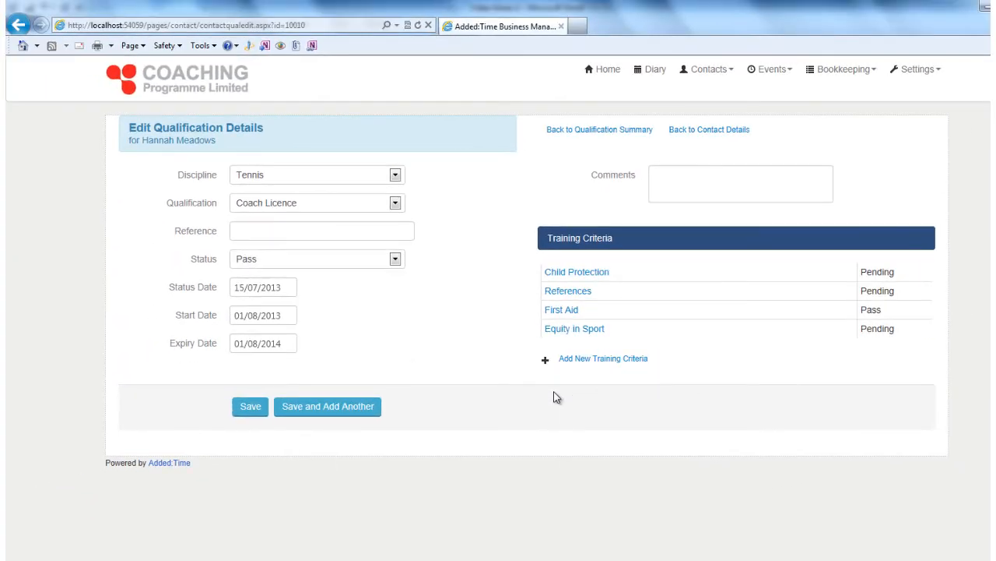
pyautogui.click(251, 406)
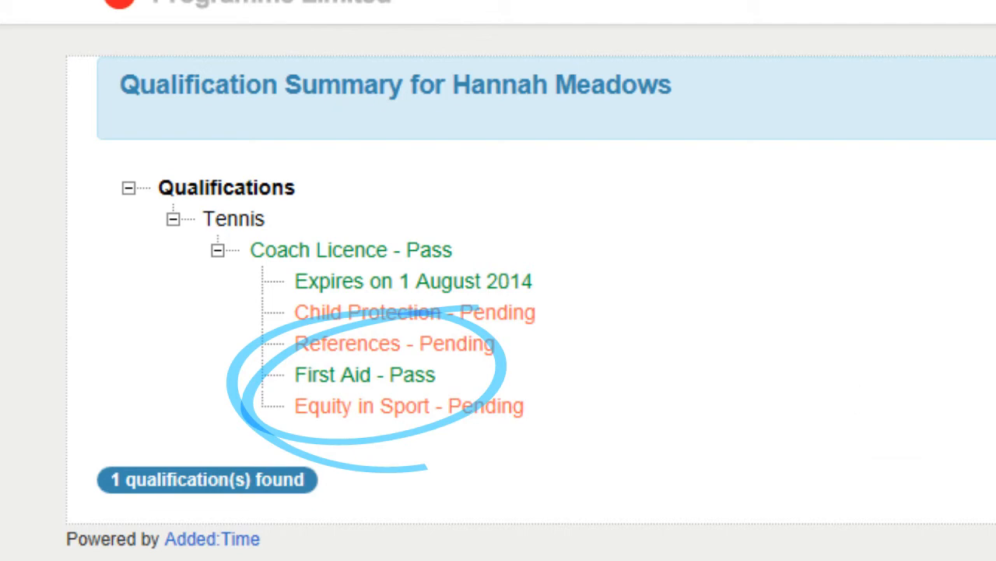
pyautogui.click(684, 131)
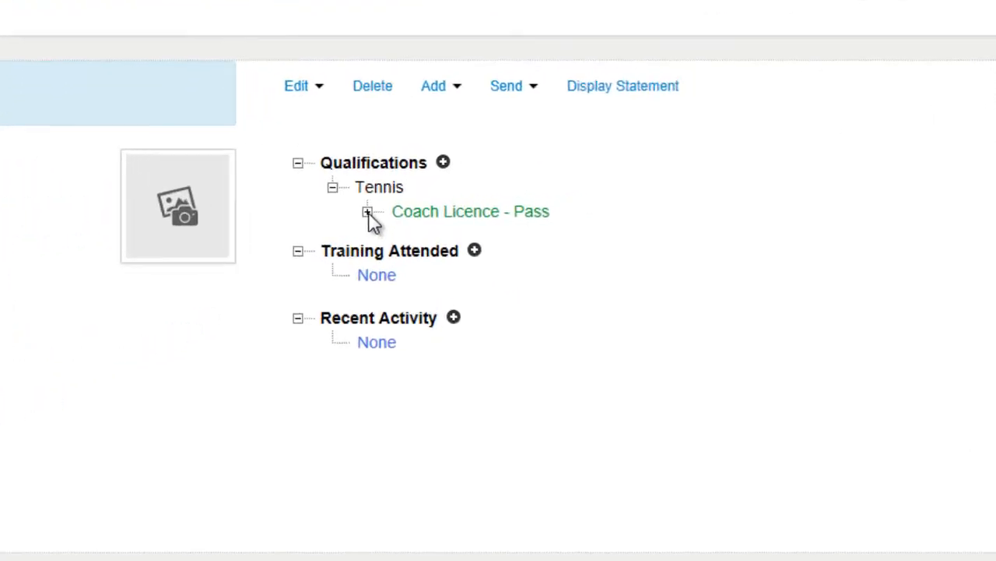
pyautogui.click(367, 213)
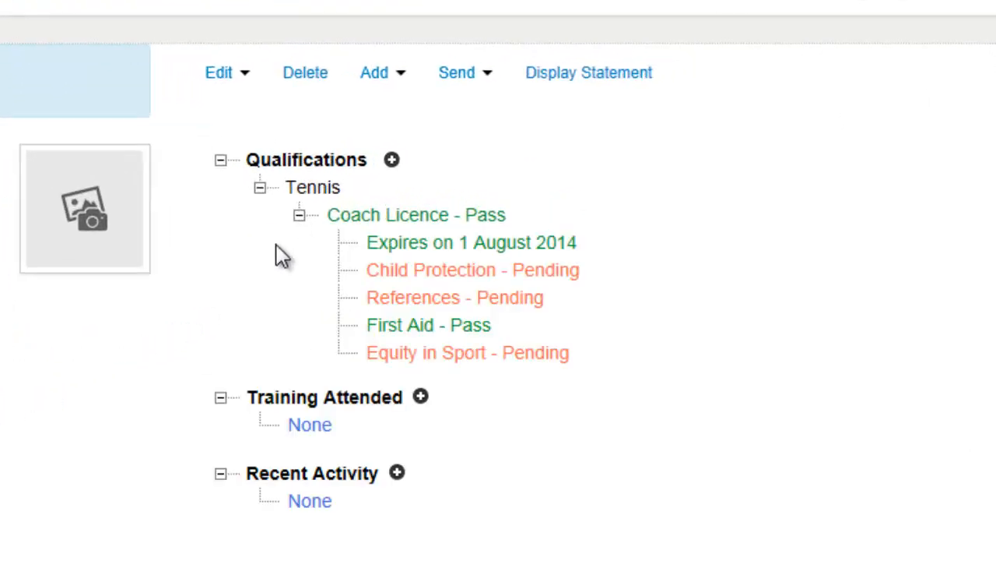